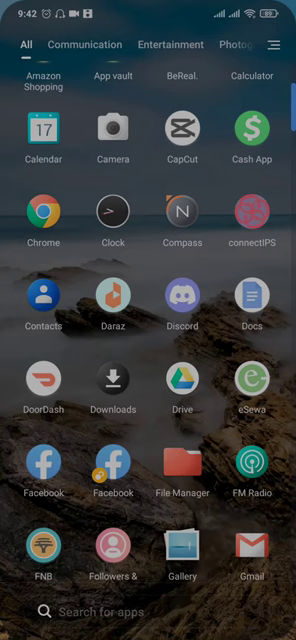
scroll(148, 350, down, 1)
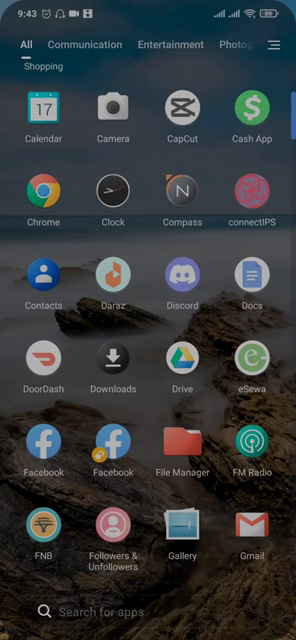
Step: Close the app drawer and go back to the launcher's home screen
key(Escape)
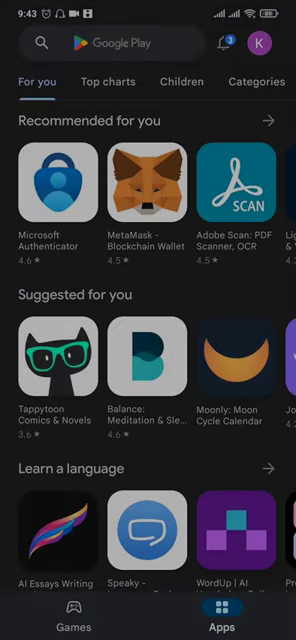
Step: Search Google Play for 'messenger', view its installed listing, then go back to the app drawer
click(121, 43)
click(80, 87)
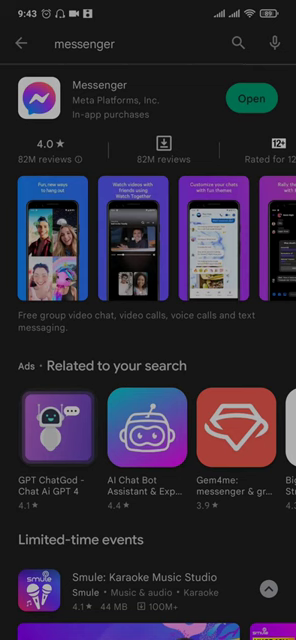
key(super)
drag(148, 450, 148, 150)
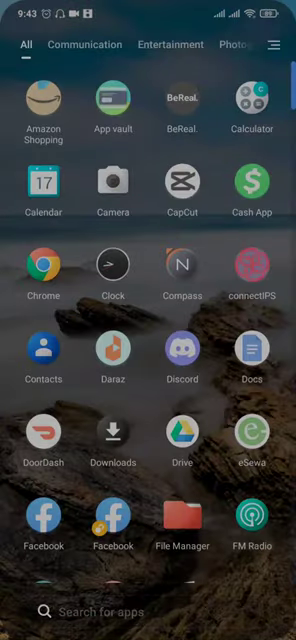
scroll(148, 350, down, 5)
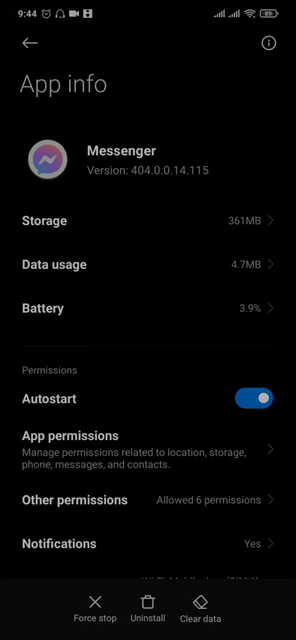
Step: Bring up and dismiss Messenger's clear-data choices, keeping its 361MB, then return home via Recents
click(200, 603)
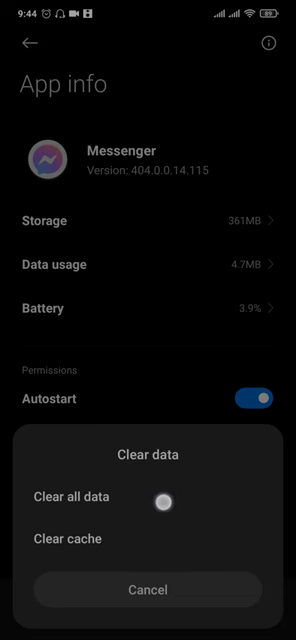
click(270, 323)
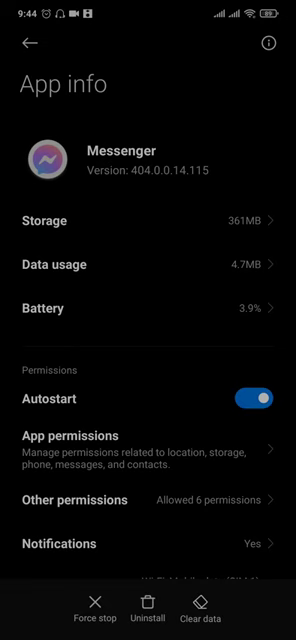
key(super)
click(148, 575)
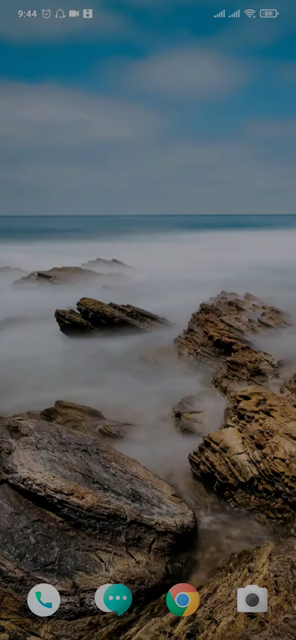
Step: Reopen the app drawer and scroll the grid until Messenger's icon is visible
drag(217, 420, 217, 200)
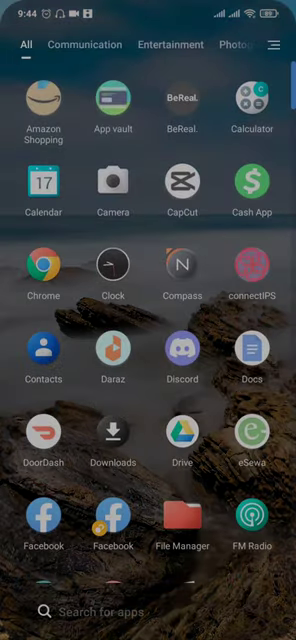
key(Escape)
drag(148, 500, 148, 250)
drag(213, 420, 213, 300)
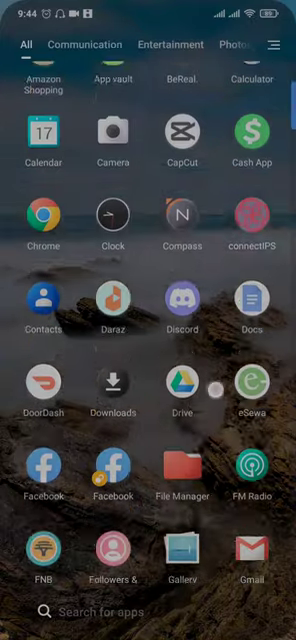
drag(148, 450, 148, 300)
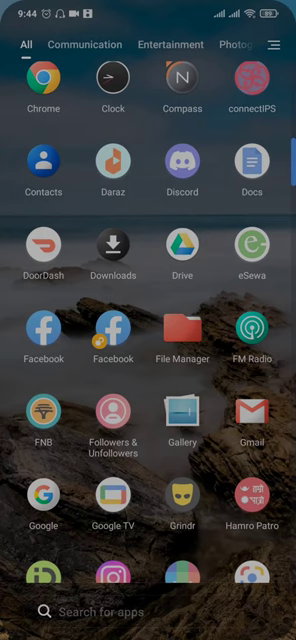
drag(148, 200, 148, 500)
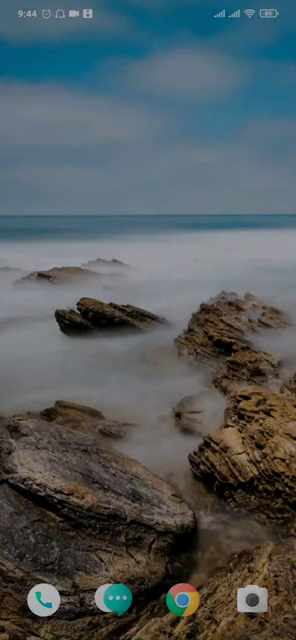
drag(148, 500, 148, 200)
drag(226, 450, 226, 250)
drag(226, 480, 226, 180)
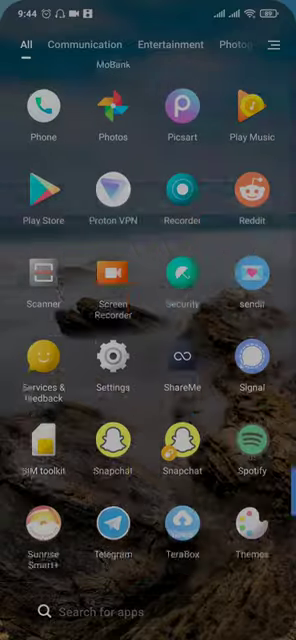
scroll(148, 320, up, 5)
scroll(148, 320, up, 3)
scroll(148, 320, up, 2)
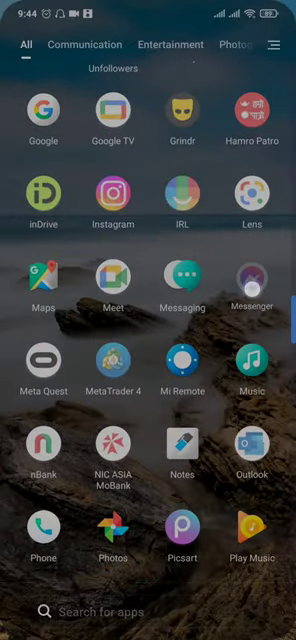
Step: Drag Messenger toward Uninstall, drop it on the home screen, and reopen the drawer
drag(252, 285, 165, 45)
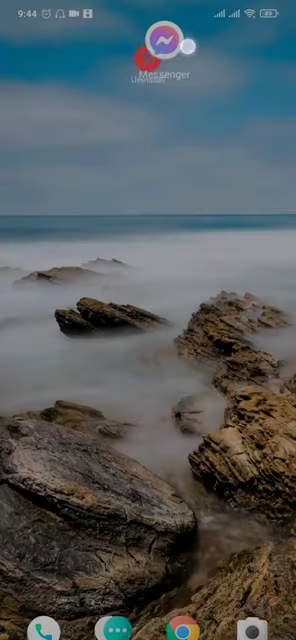
drag(165, 45, 182, 240)
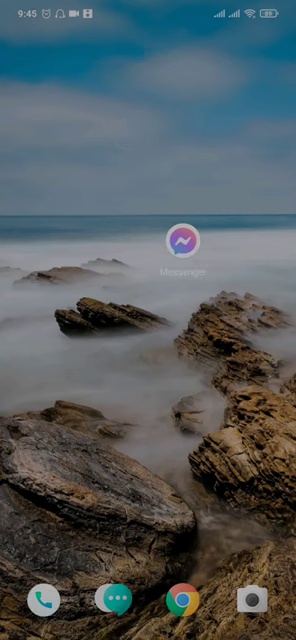
drag(148, 500, 148, 200)
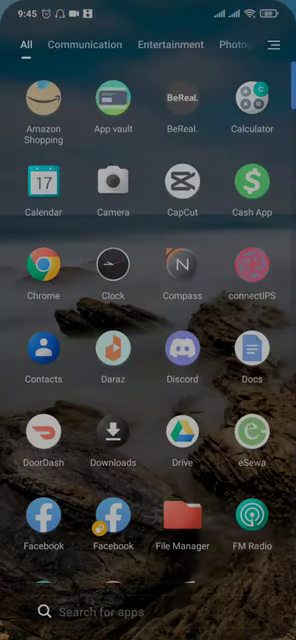
drag(212, 361, 212, 160)
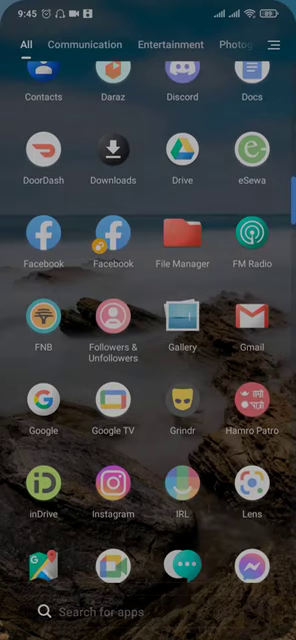
scroll(148, 350, up, 4)
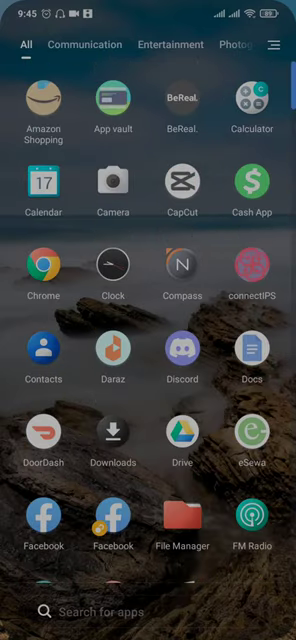
scroll(148, 350, down, 2)
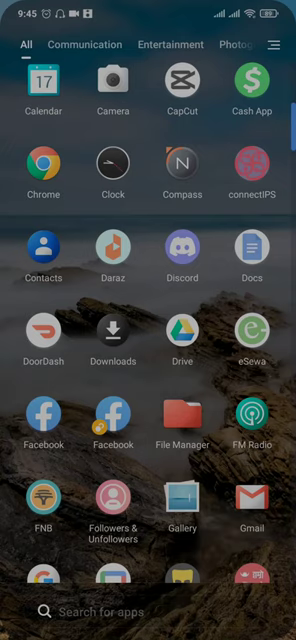
scroll(148, 350, down, 2)
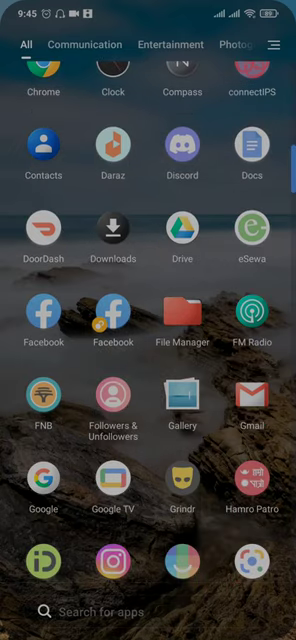